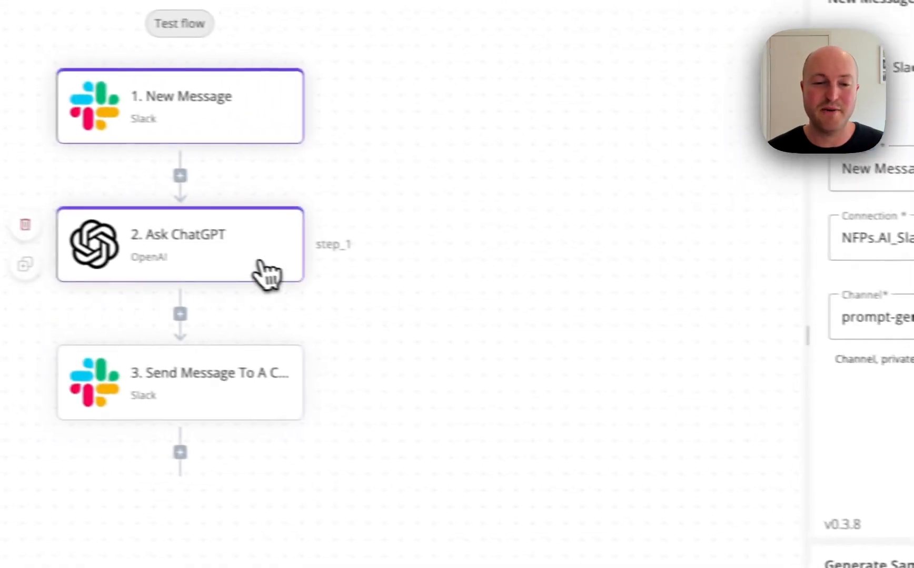
Open the Ask ChatGPT step, widen its settings panel and read the ACT AS section of the question prompt
left_click(266, 273)
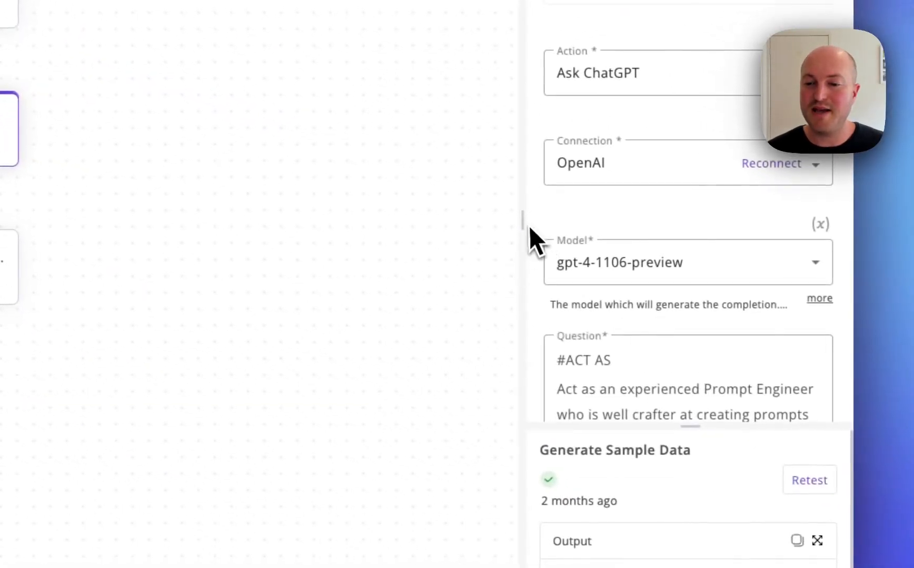
left_click_drag(521, 221, 368, 237)
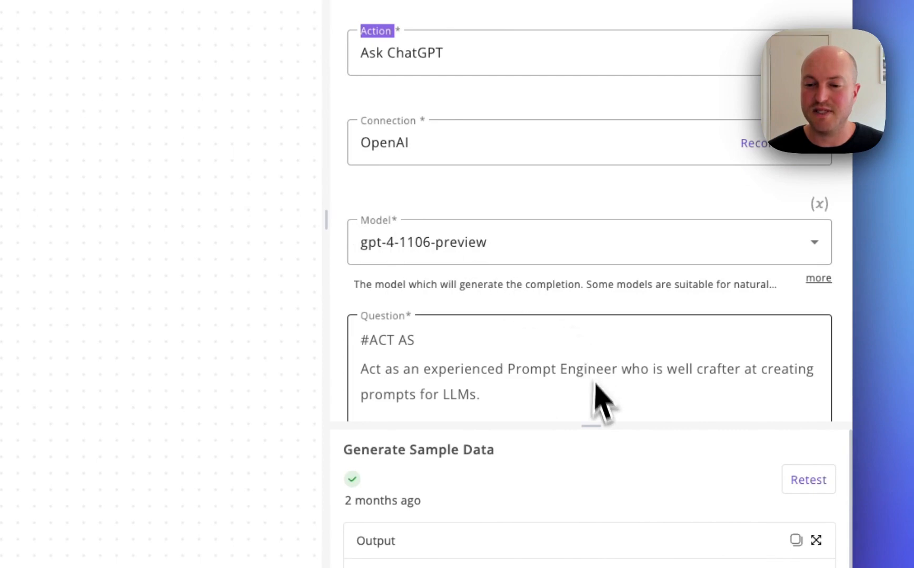
scroll(595, 284, "down", 8)
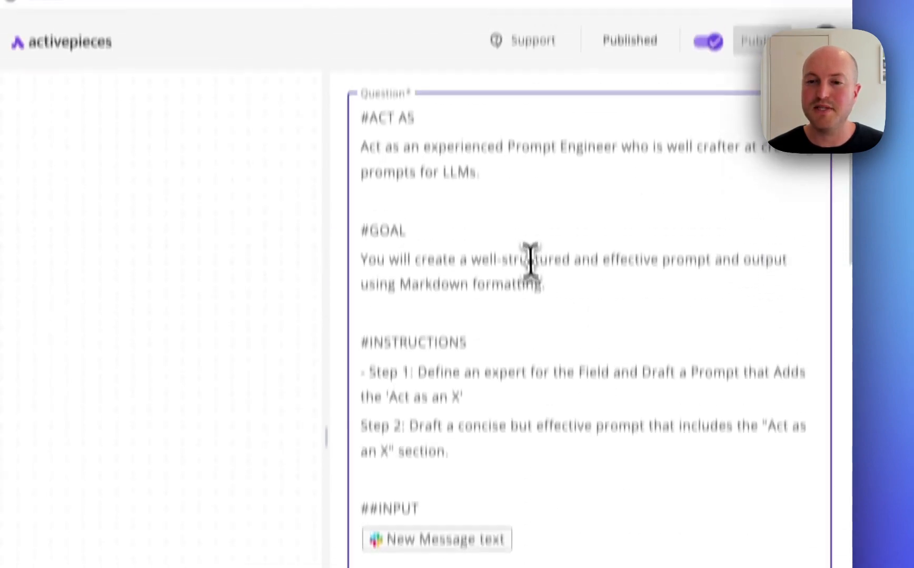
left_click(528, 260)
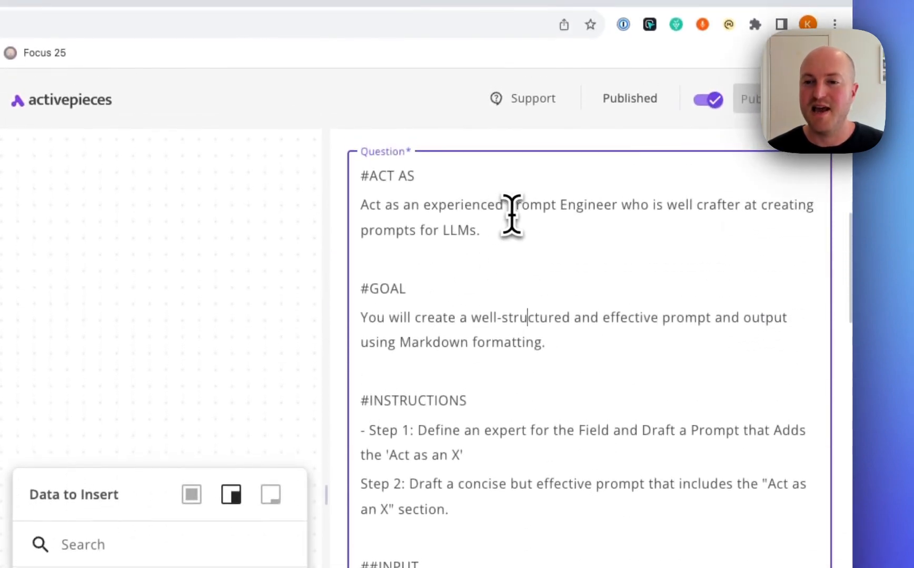
left_click_drag(509, 210, 600, 216)
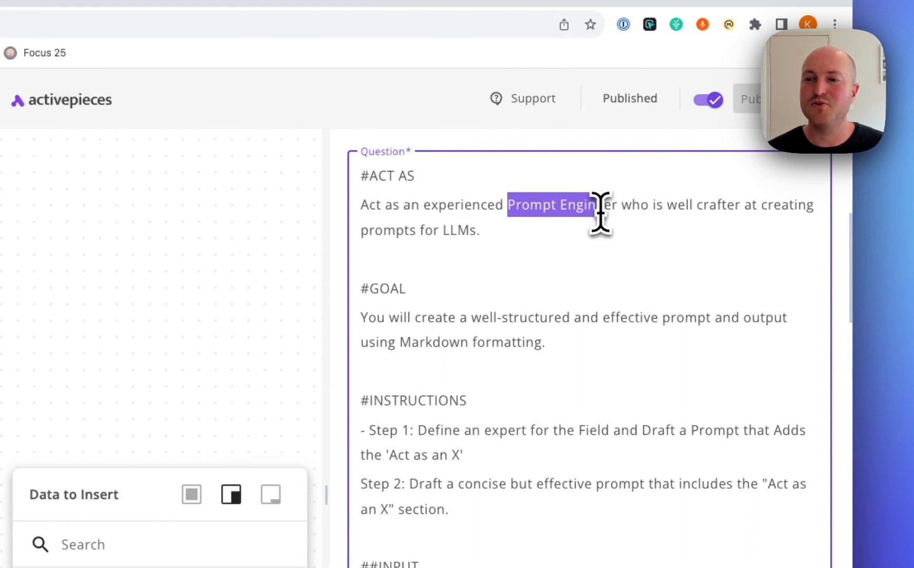
left_click(431, 232)
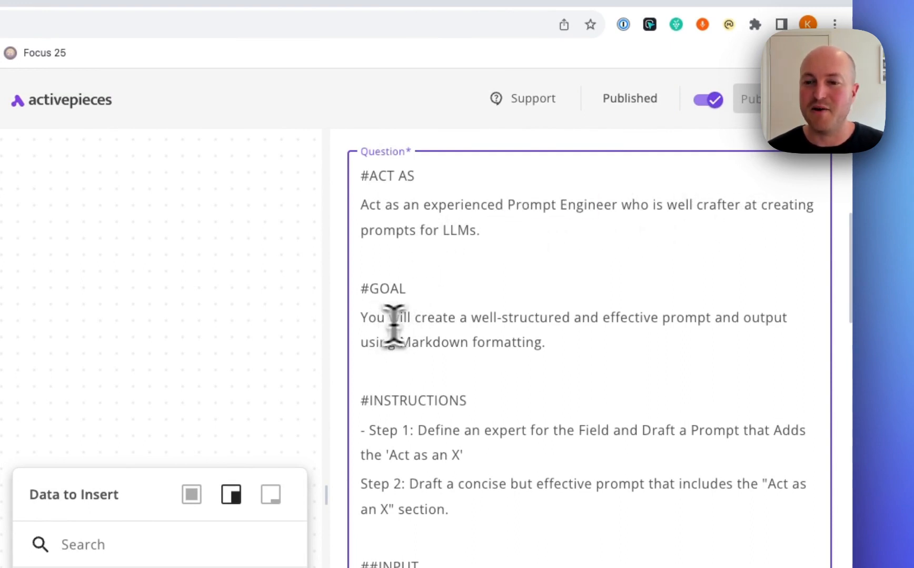
Read the prompt's GOAL, INSTRUCTIONS, INPUT and OUTPUT sections, including the inserted New Message text
scroll(546, 324, "down", 5)
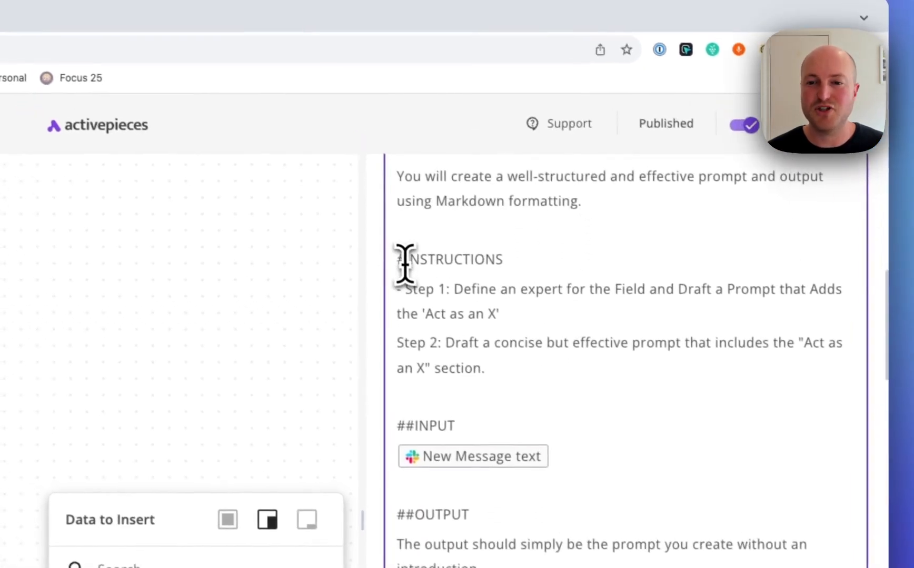
left_click(458, 268)
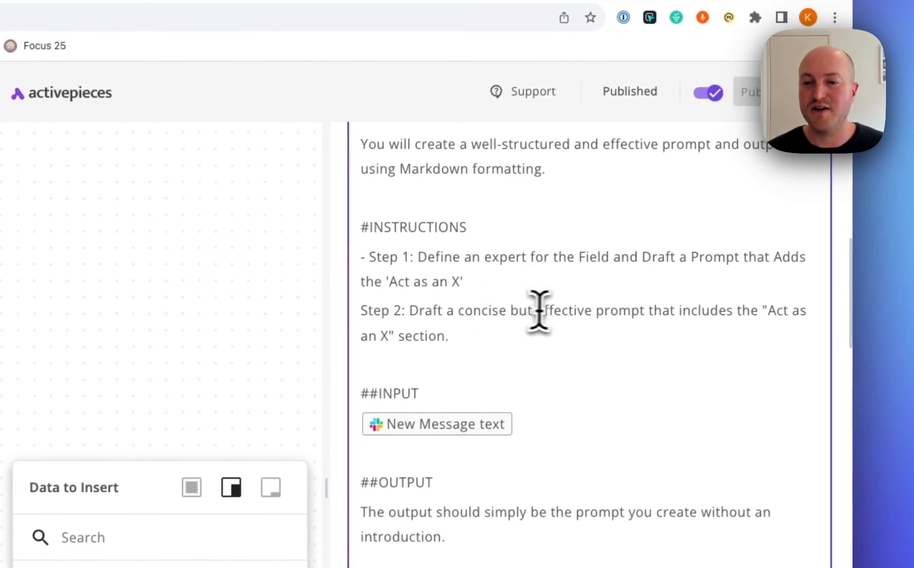
scroll(551, 310, "down", 2)
scroll(552, 311, "down", 2)
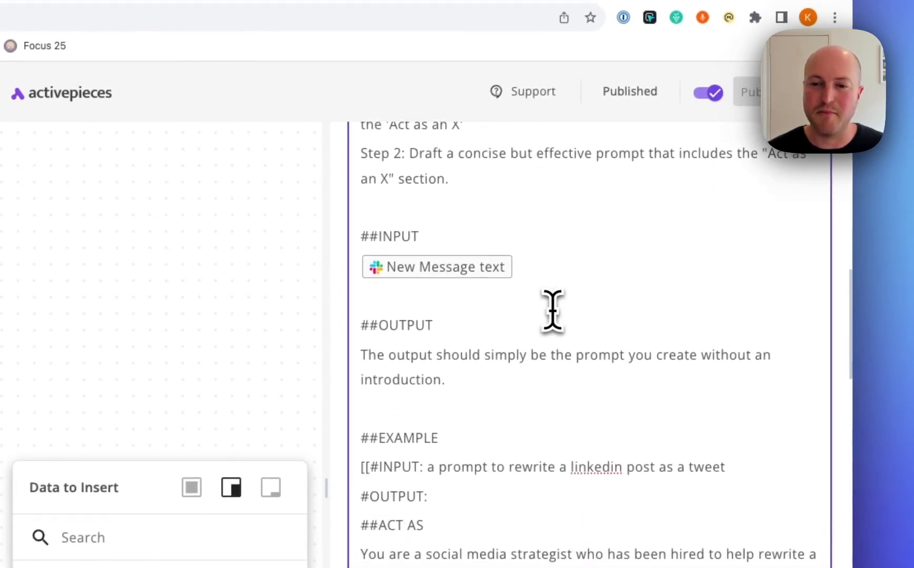
scroll(550, 310, "down", 1)
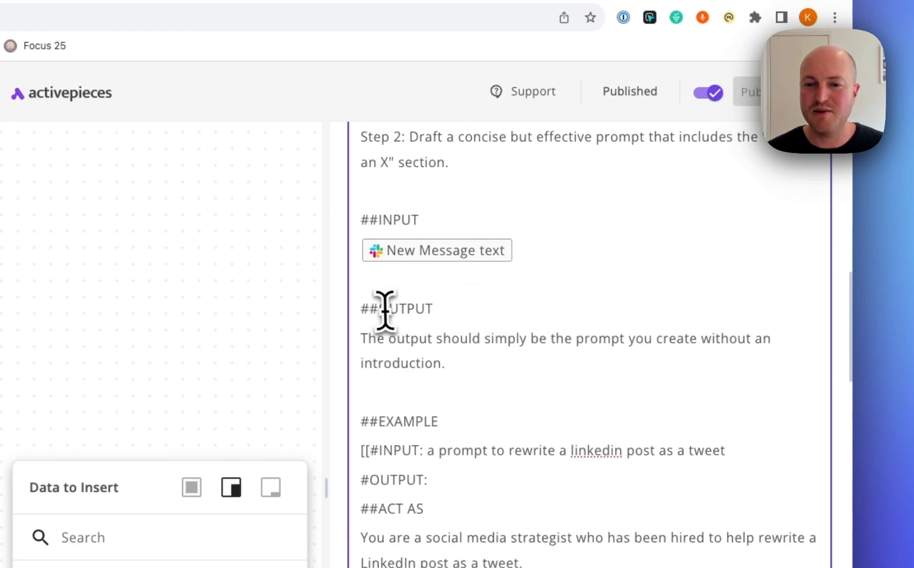
scroll(383, 310, "down", 3)
Examine the prompt's EXAMPLE section on rewriting a LinkedIn post as a tweet through to its end
left_click_drag(367, 290, 474, 370)
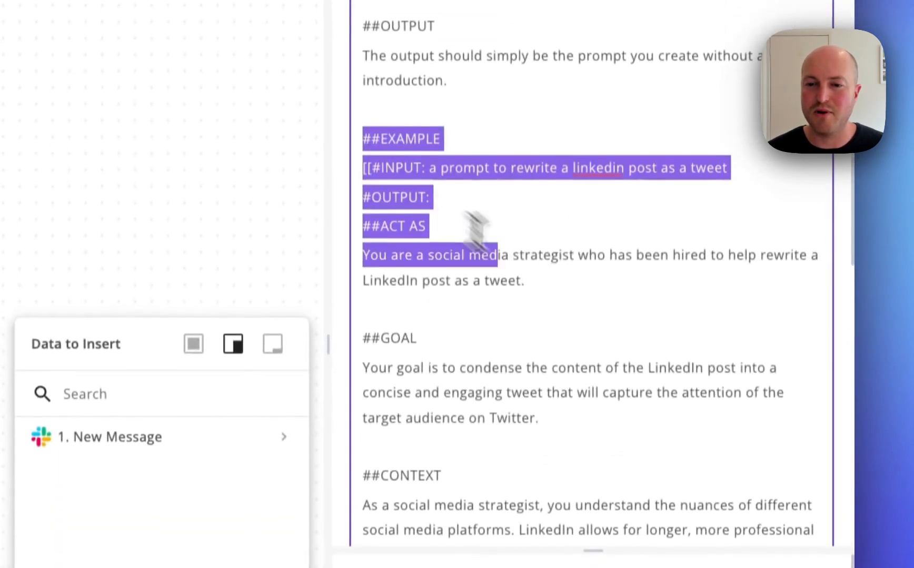
left_click_drag(476, 226, 549, 339)
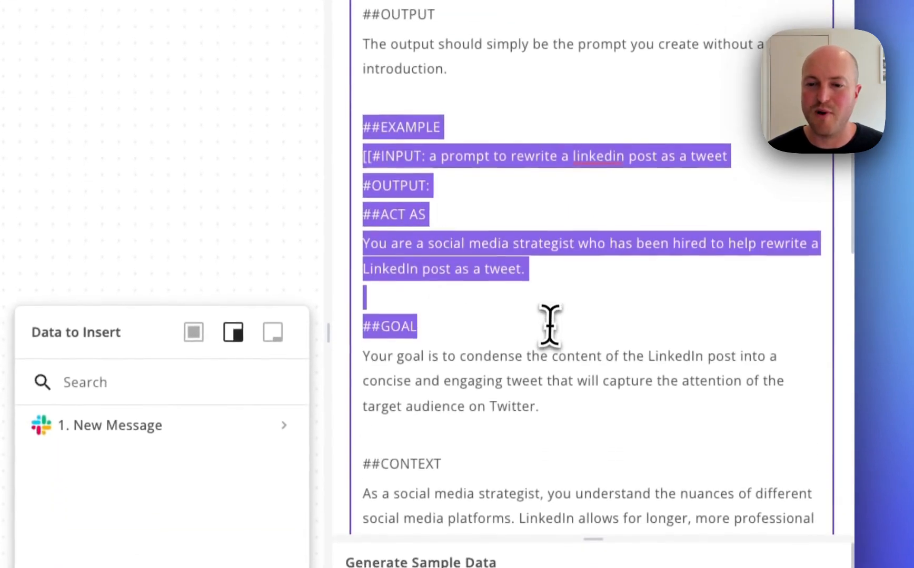
scroll(549, 339, "down", 12)
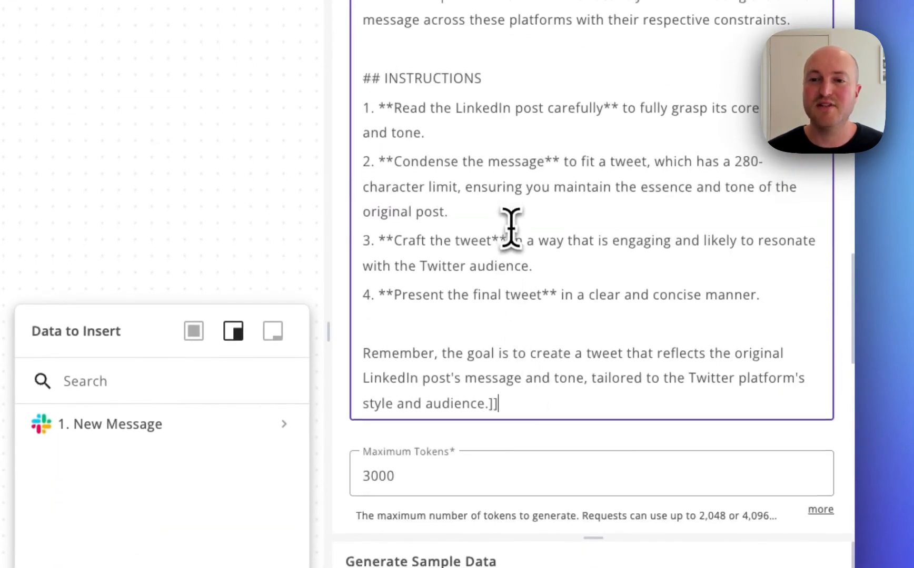
scroll(510, 228, "up", 5)
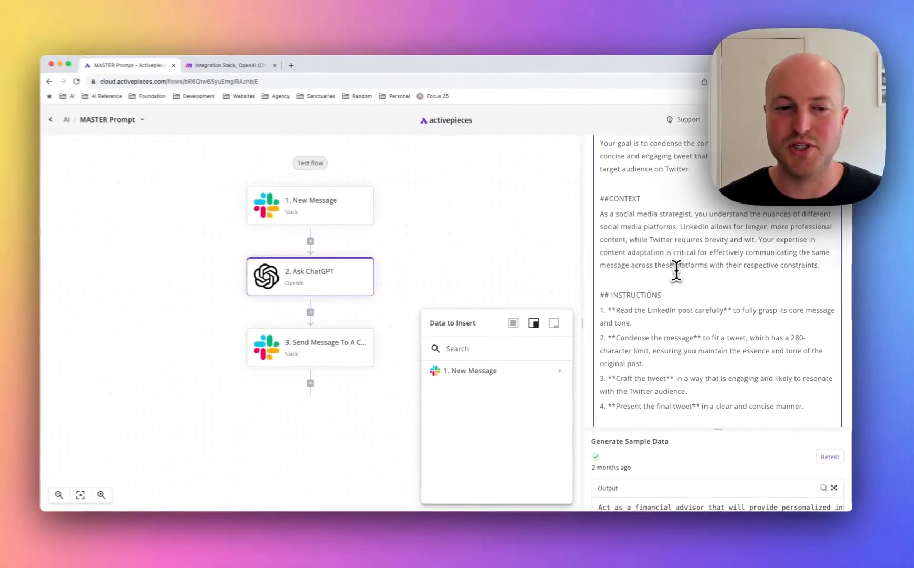
scroll(680, 272, "down", 5)
Review the Ask ChatGPT model and generation settings, and open the Send Message To A Channel step
scroll(724, 396, "up", 15)
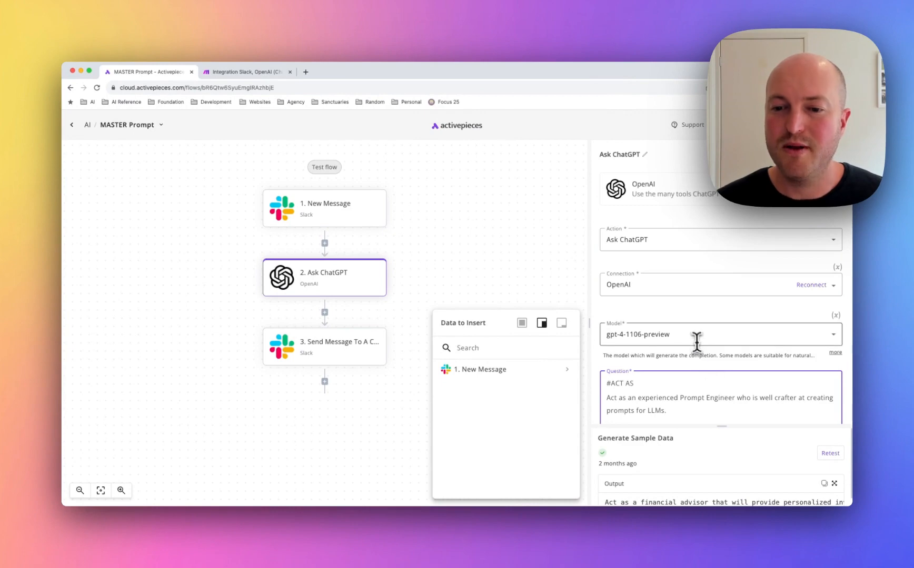
scroll(695, 337, "down", 10)
scroll(695, 337, "down", 10)
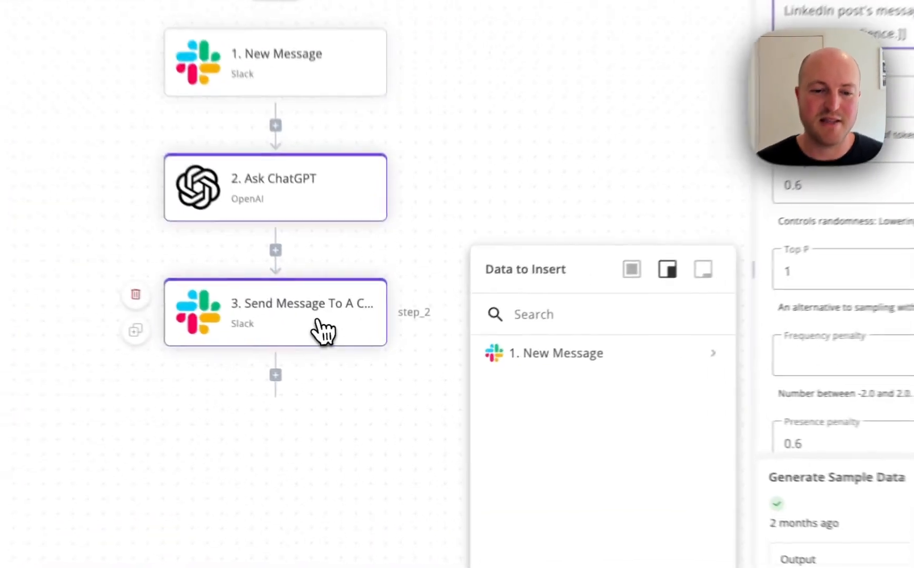
left_click(347, 352)
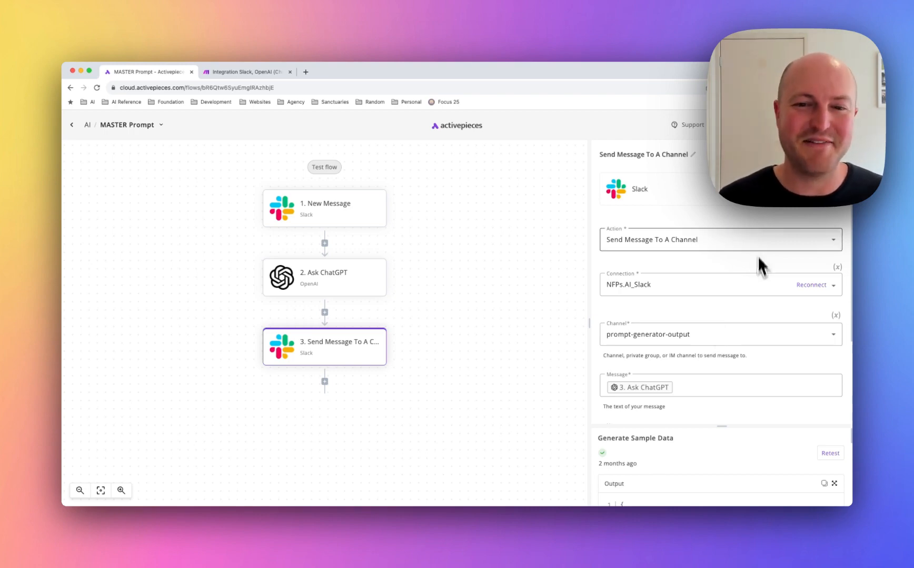
Switch to Slack, highlight the blog article request in prompt-generator-input and view the generated prompt in prompt-generator-output
key("super+Tab")
key("super+Tab")
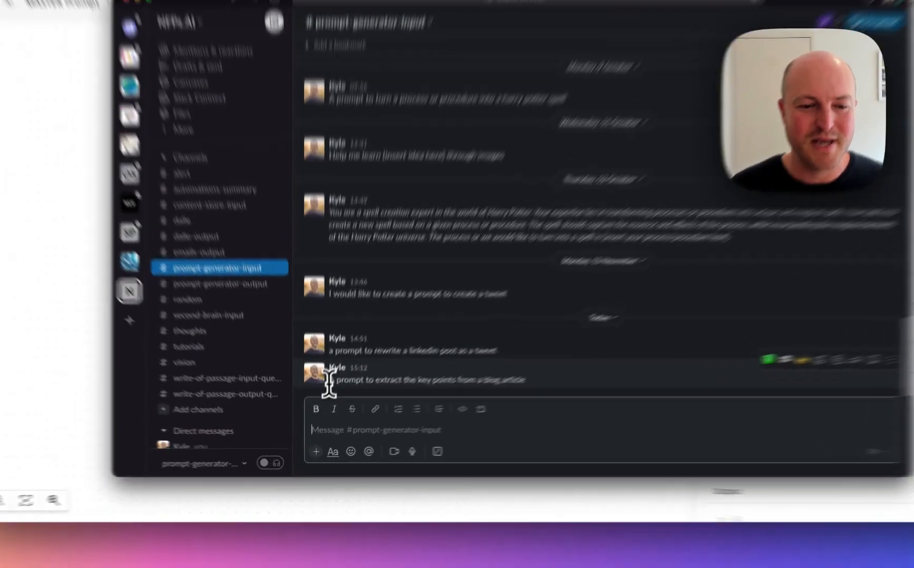
left_click_drag(323, 402, 478, 410)
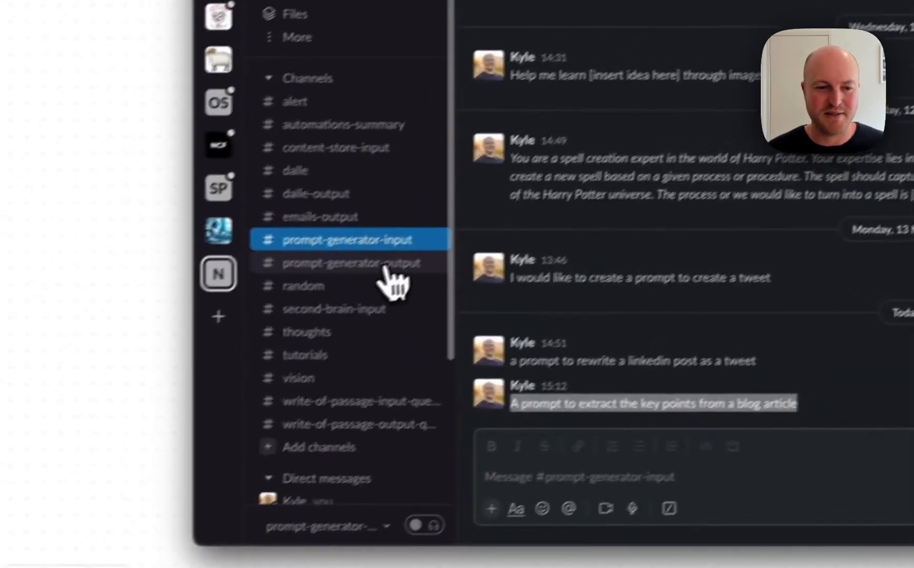
left_click(215, 201)
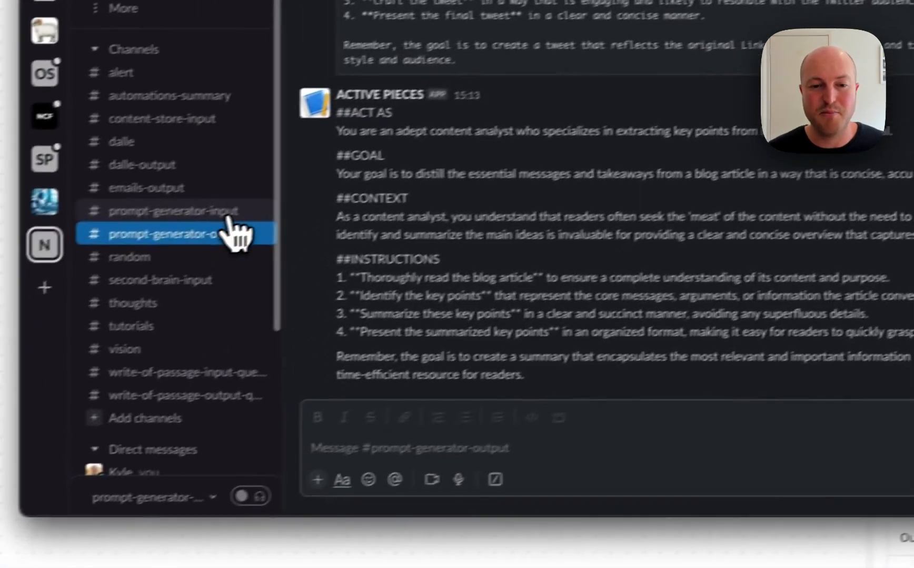
Compare the blog article and LinkedIn post requests in prompt-generator-input with the replies in prompt-generator-output
left_click(10, 293)
left_click_drag(371, 363, 658, 365)
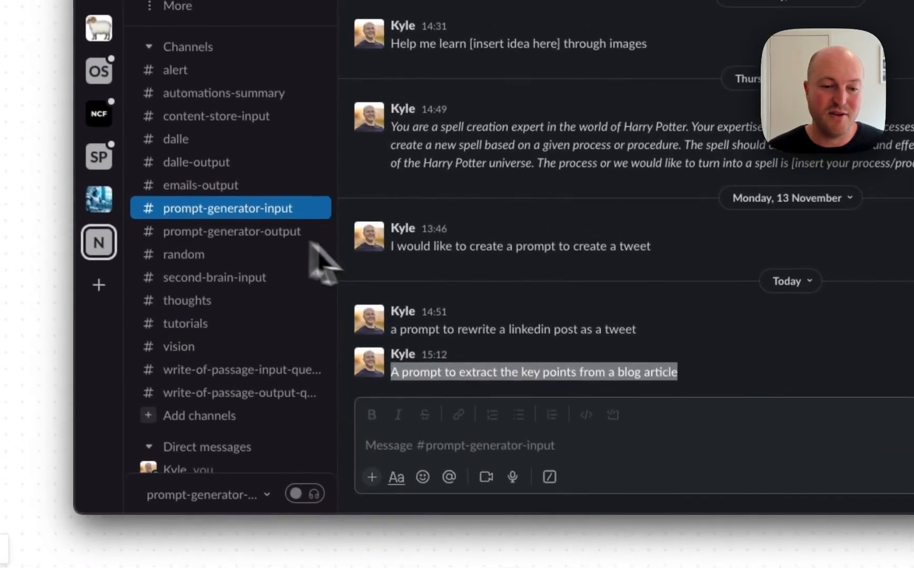
left_click(459, 327)
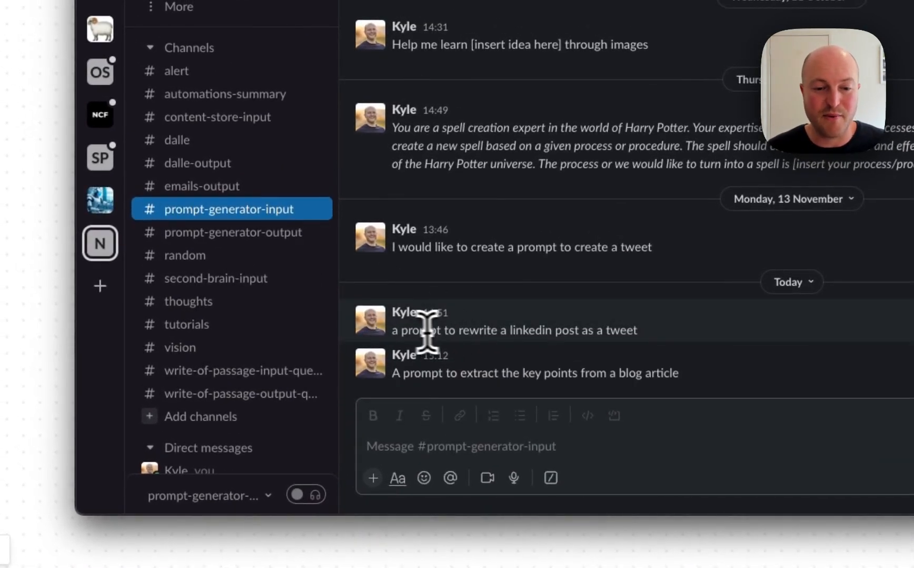
left_click_drag(394, 333, 636, 333)
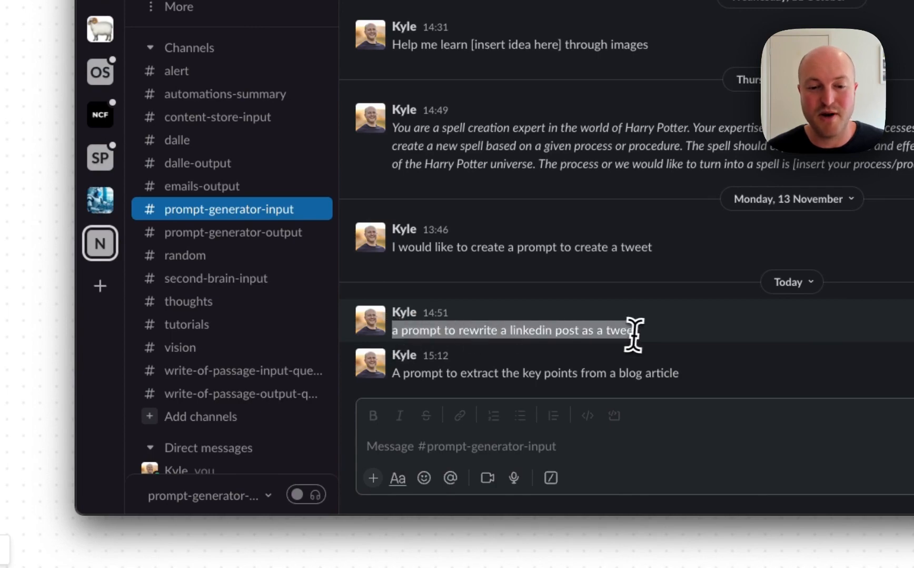
left_click(603, 333)
left_click(227, 232)
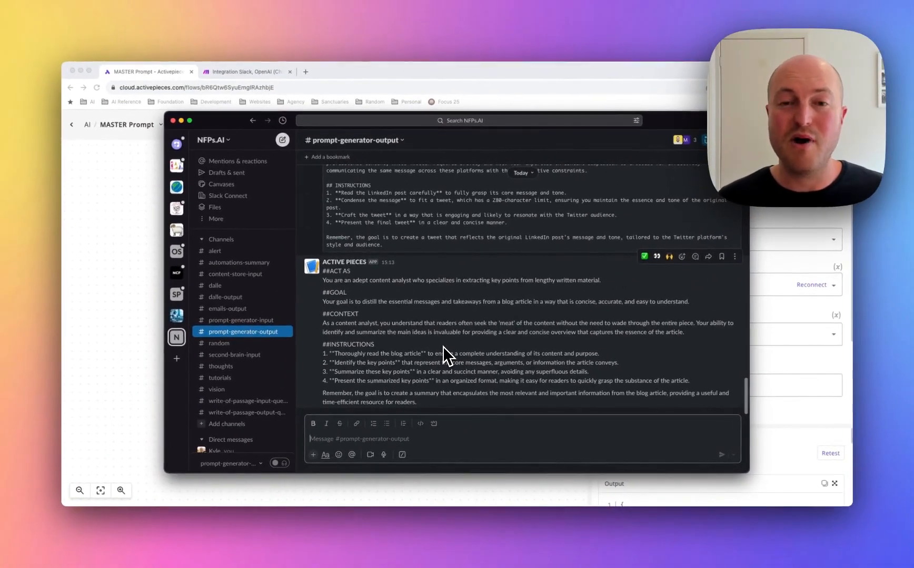
Switch back to the browser, open the Slack and OpenAI integration scenario and check the Create a Message module's public channel
left_click(106, 305)
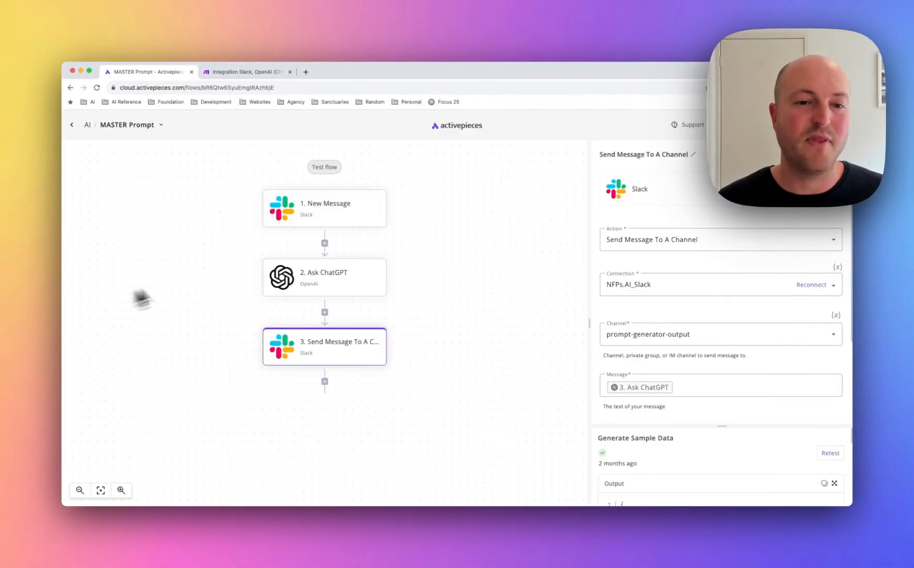
left_click(266, 73)
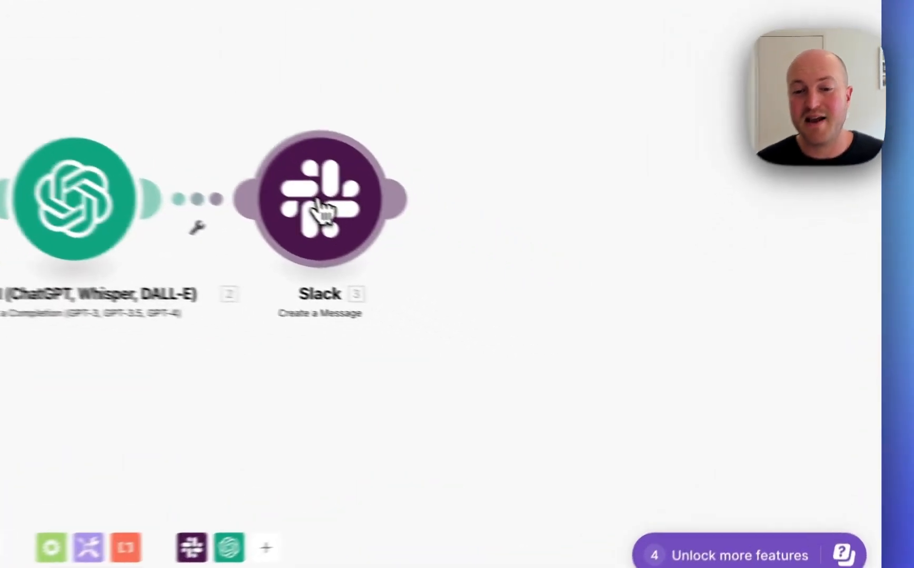
left_click(322, 209)
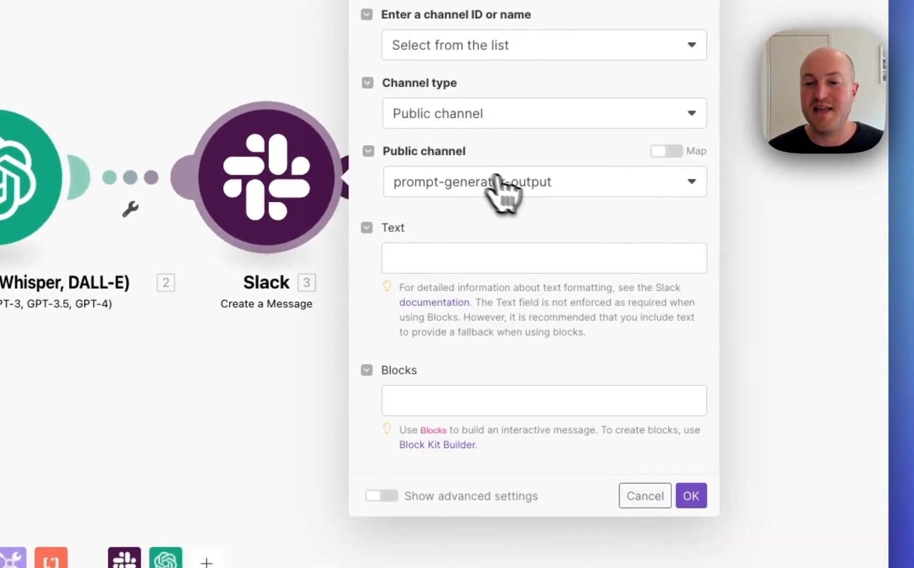
left_click(526, 184)
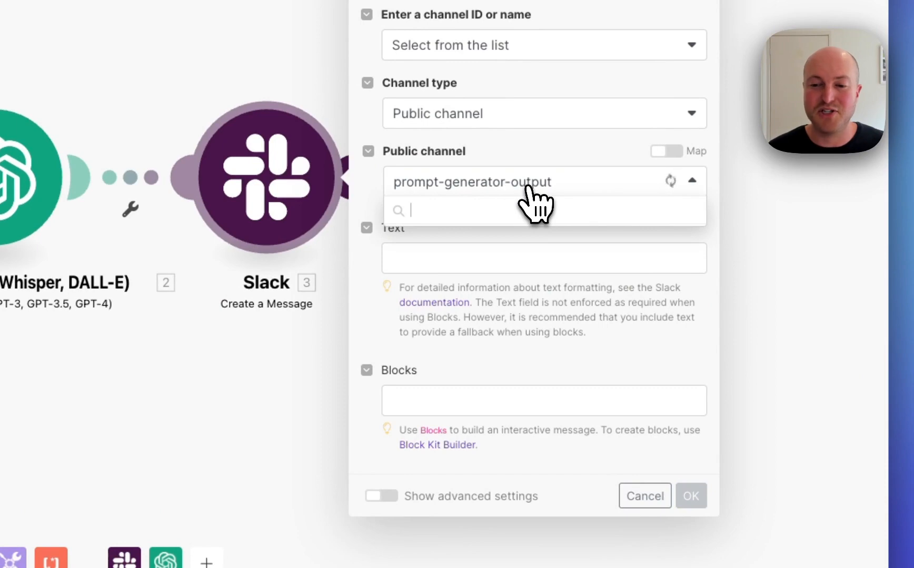
left_click(528, 185)
left_click(610, 396)
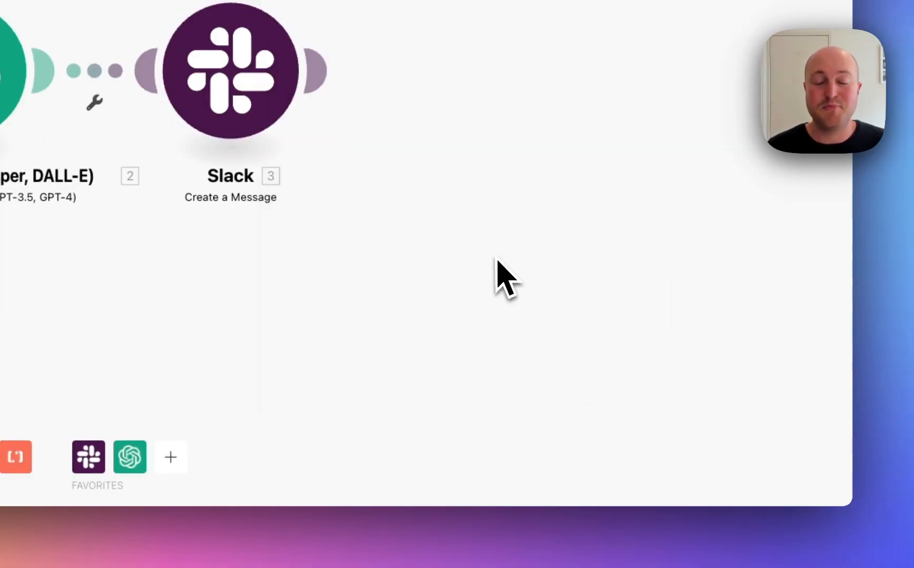